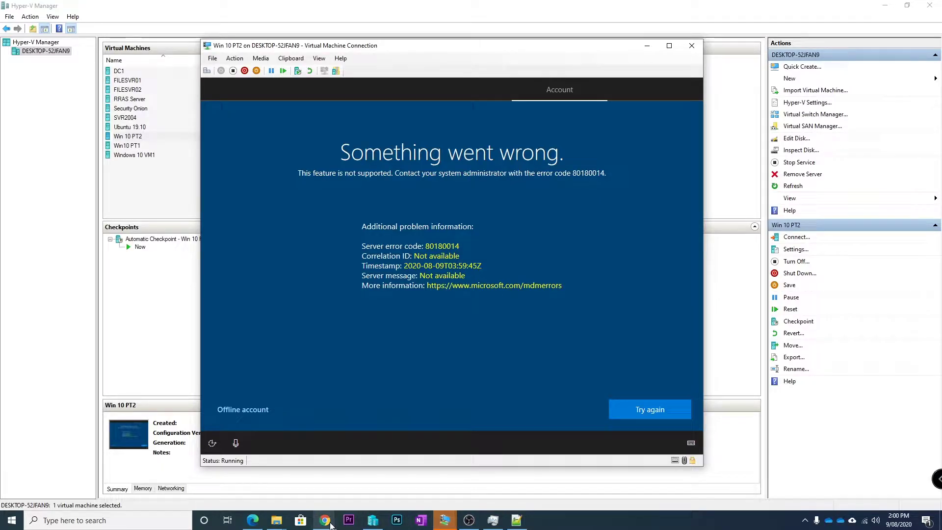
Step: Open a private Edge window, leaving the VM's 80180014 enrollment error on screen
click(252, 520)
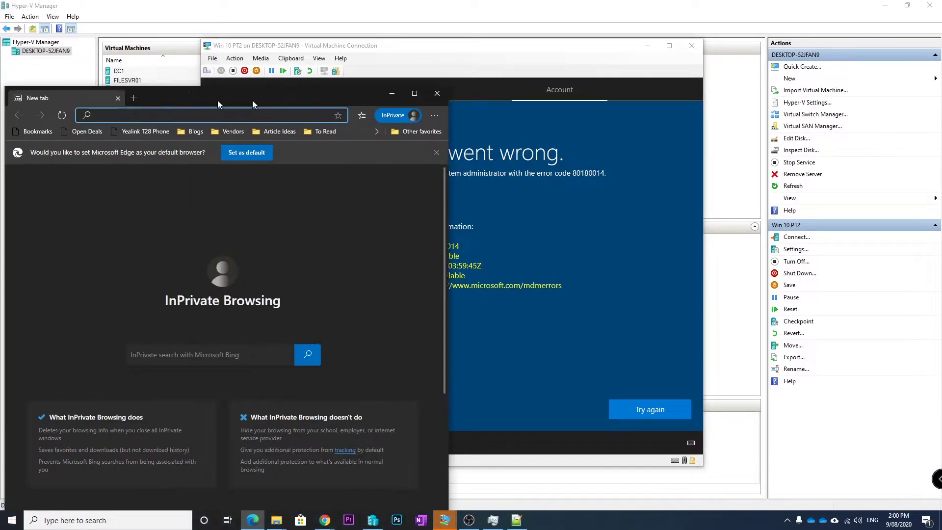
drag(217, 100, 458, 8)
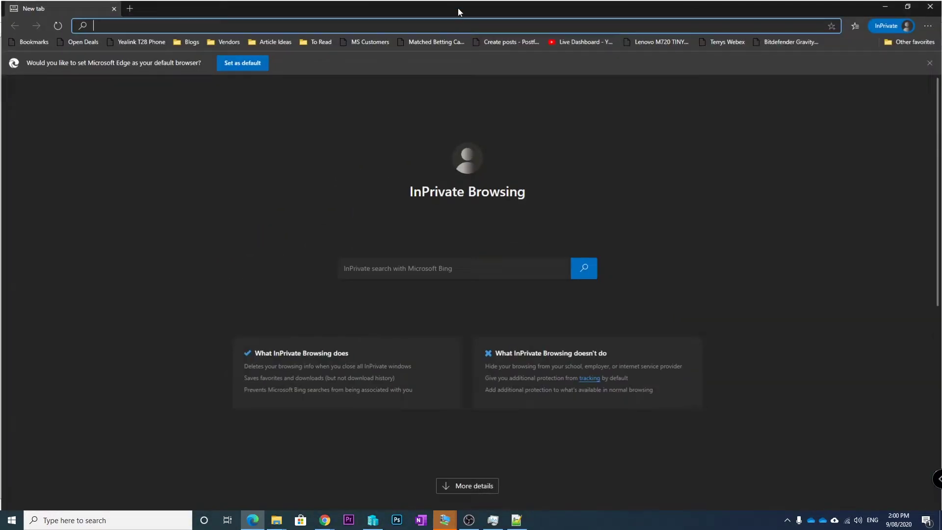
text(www.micro)
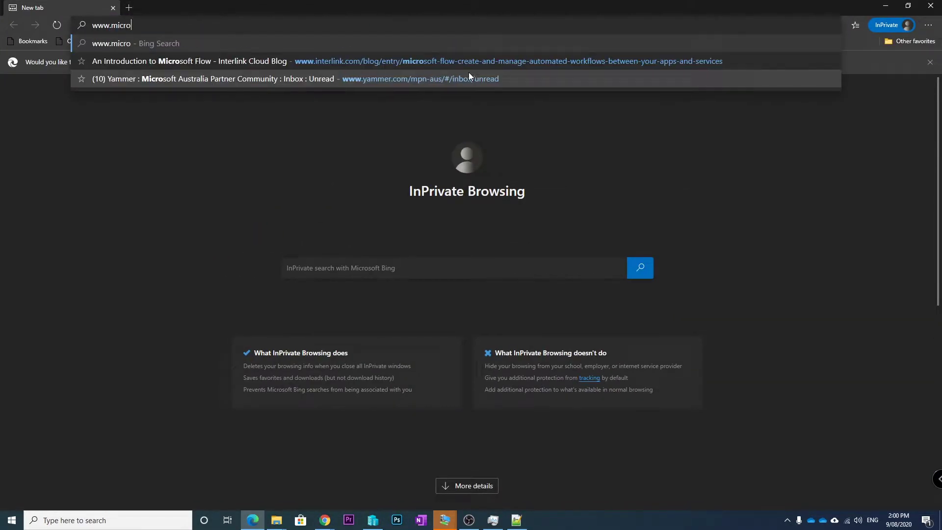
text(soft.com/m)
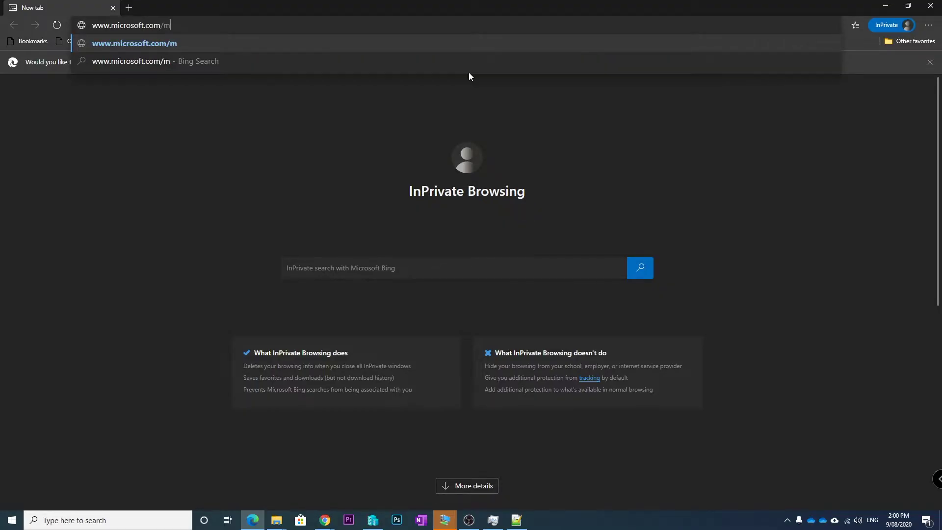
text(bmerrors)
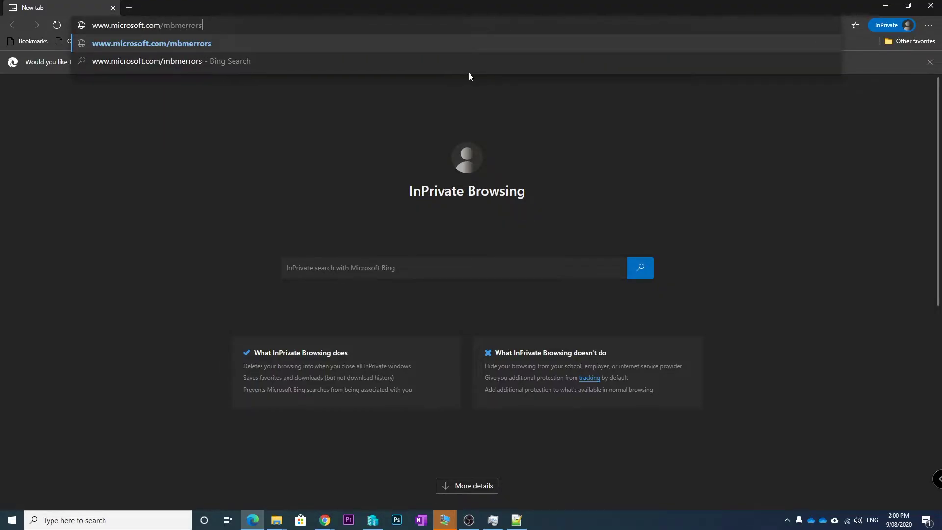
key(Return)
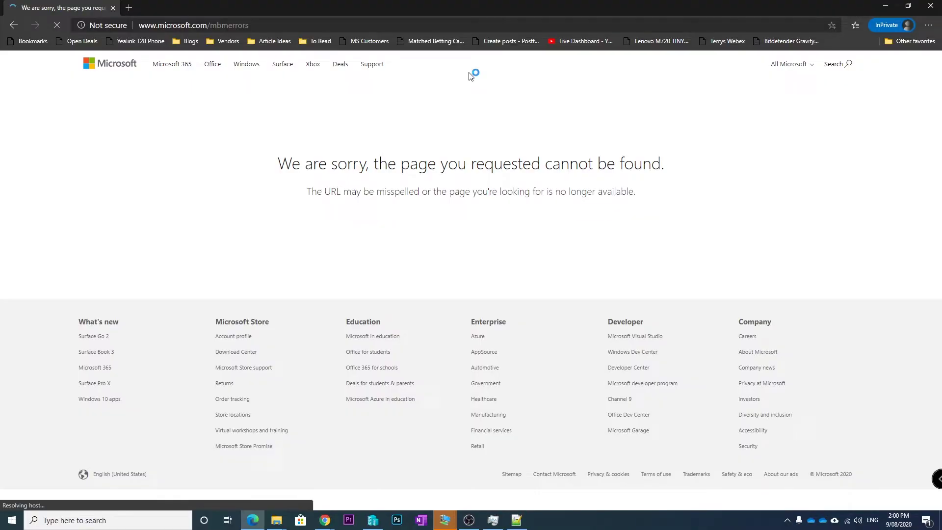
drag(454, 1, 325, 5)
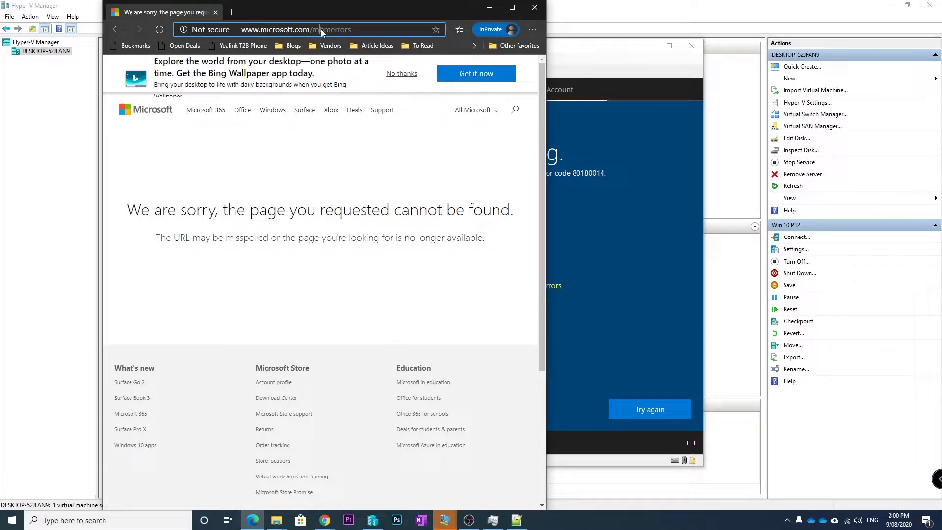
Step: Correct the address to mdmerrors, search the page for 80, and move Edge aside
double_click(322, 29)
key(End)
key(BackSpace)
text(d)
key(Return)
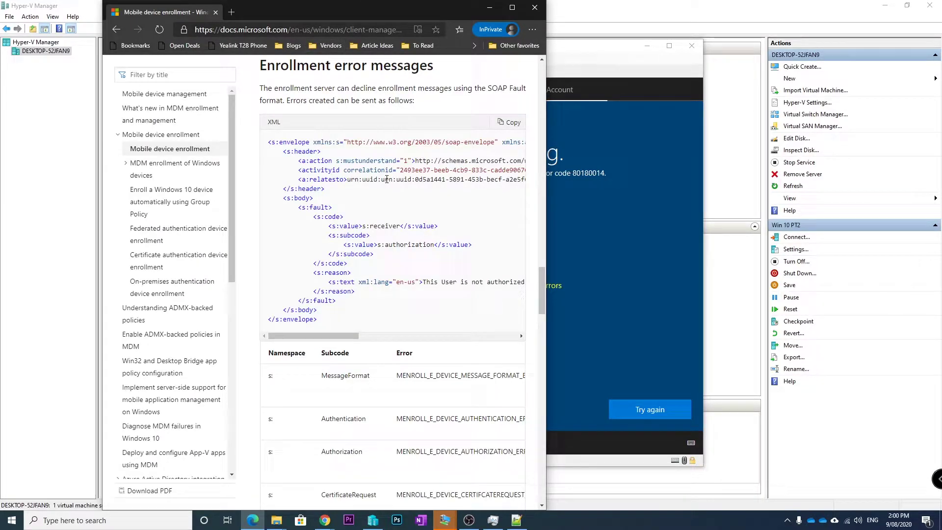
key(ctrl+f)
text(80)
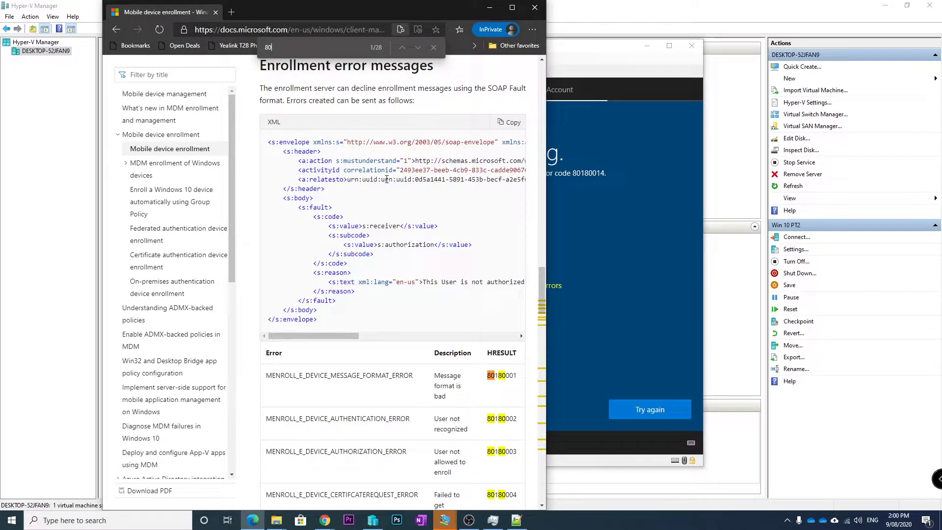
drag(401, 5, 204, 18)
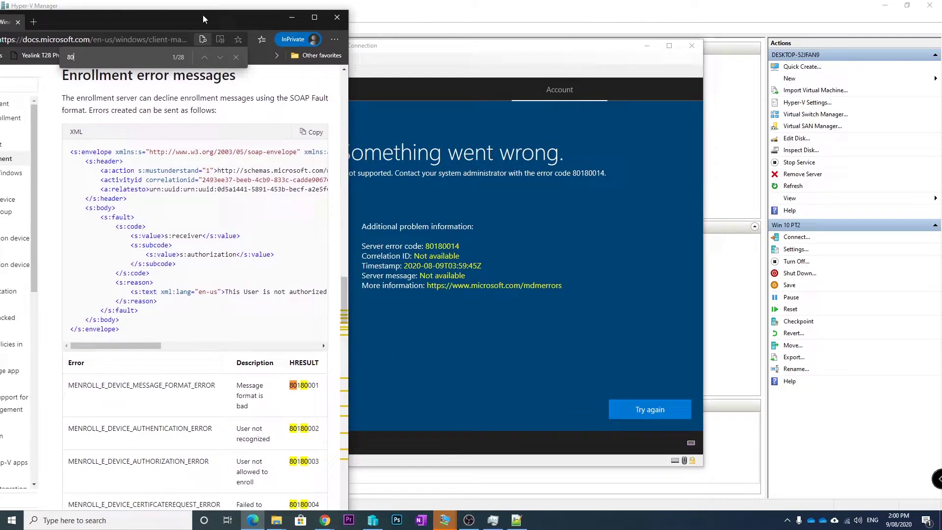
Step: Find 80180014 and highlight its DeviceNotSupported subcode and 'platform or version not supported' description
text(180014)
double_click(212, 13)
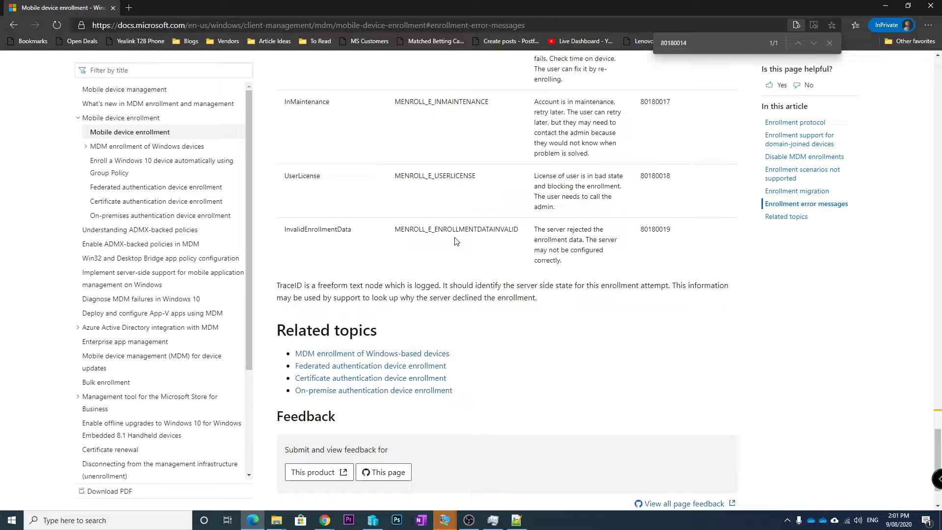
scroll(514, 299, up, 1)
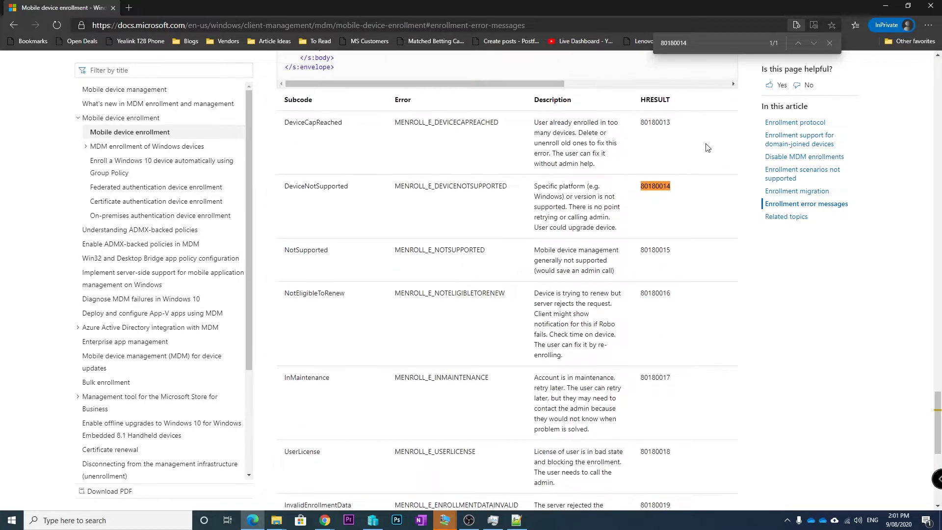
double_click(309, 187)
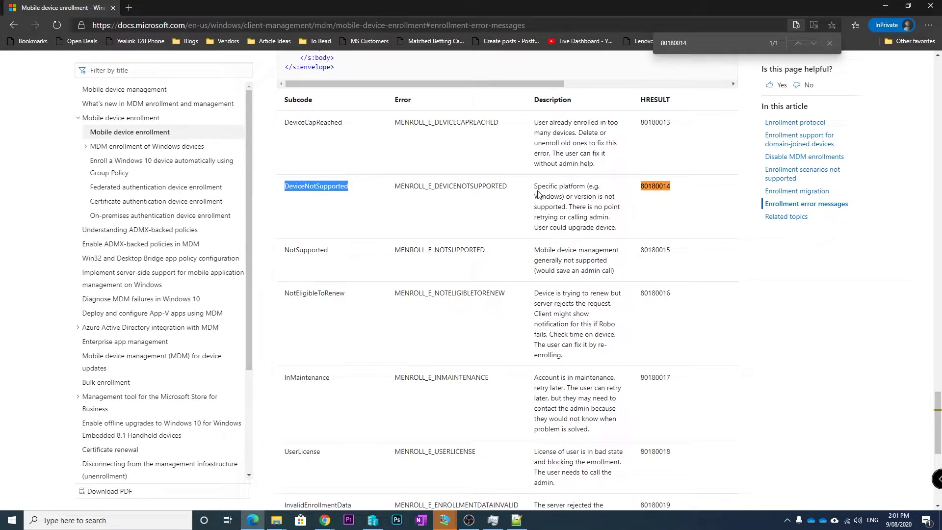
drag(534, 188, 605, 224)
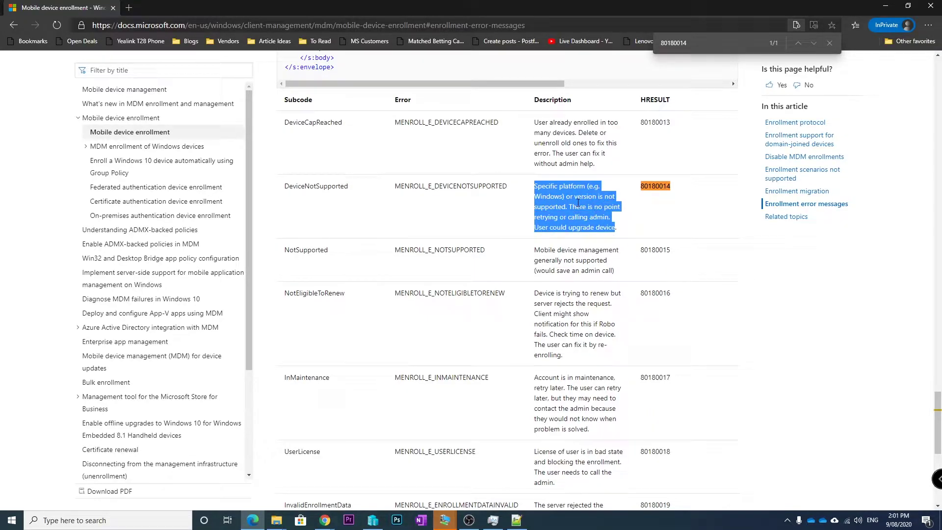
click(575, 226)
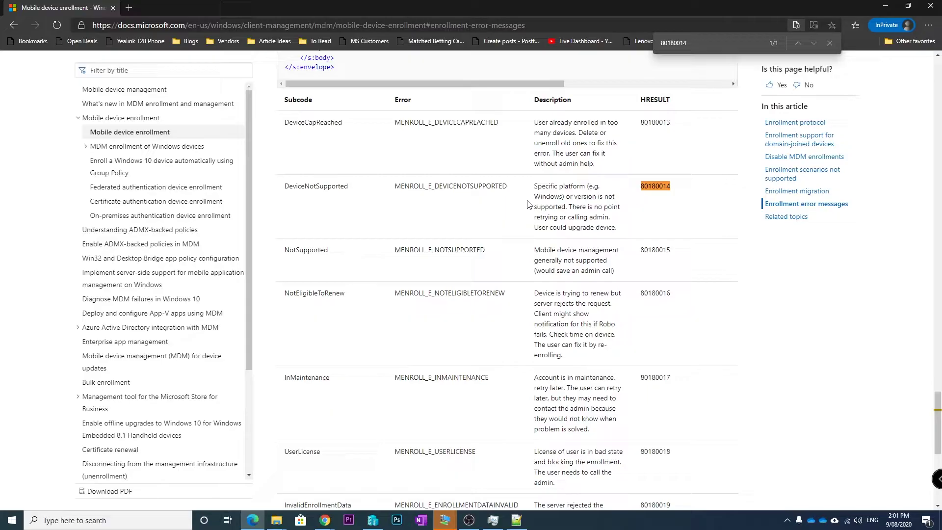
Step: Open portal.office.com in a new tab and sign in with the admin account's e-mail and password
click(128, 7)
text(po)
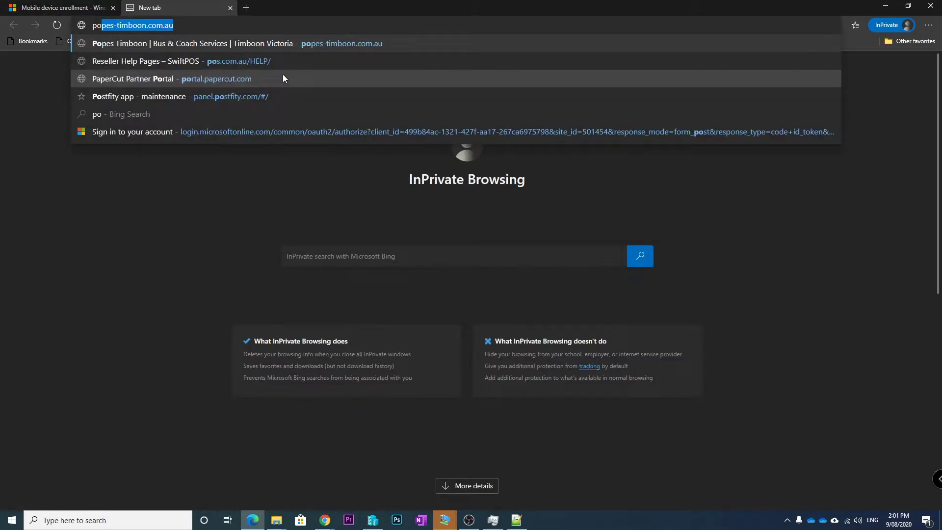
text(rtal.office.c)
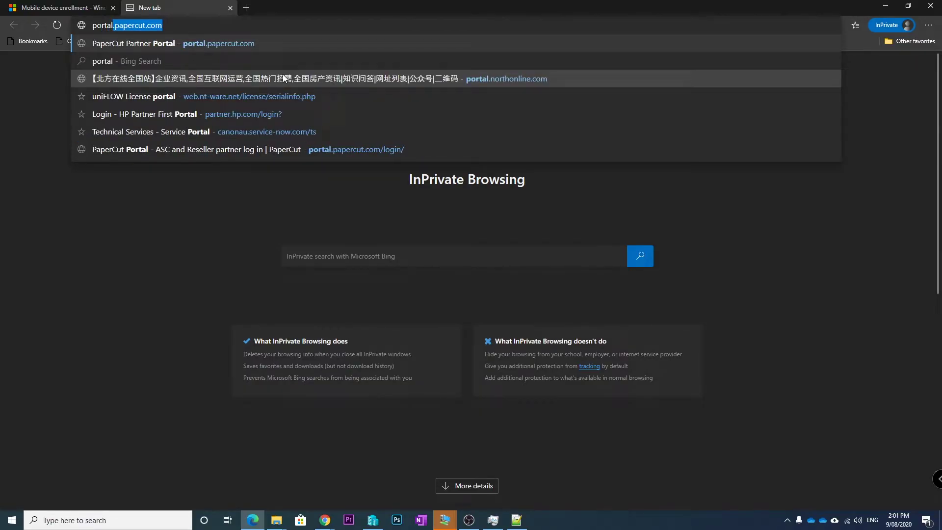
text(om)
key(Return)
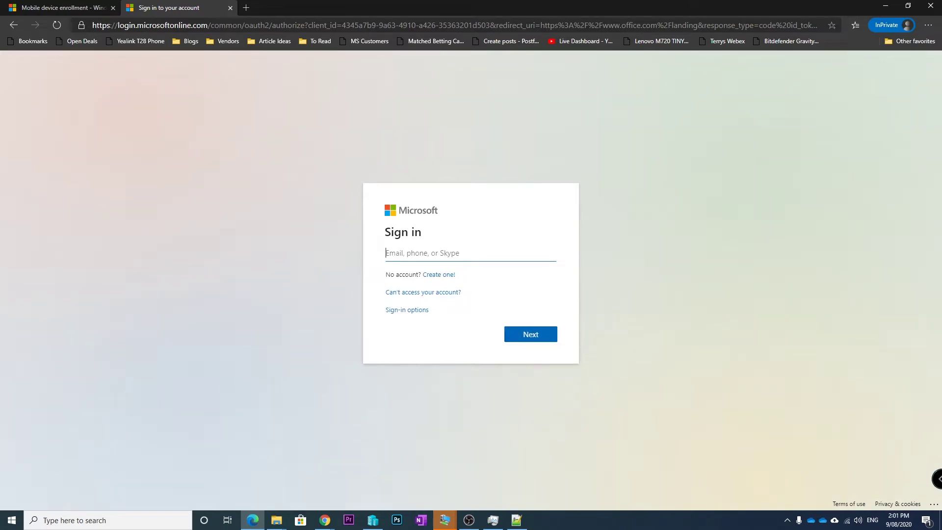
key(ctrl+v)
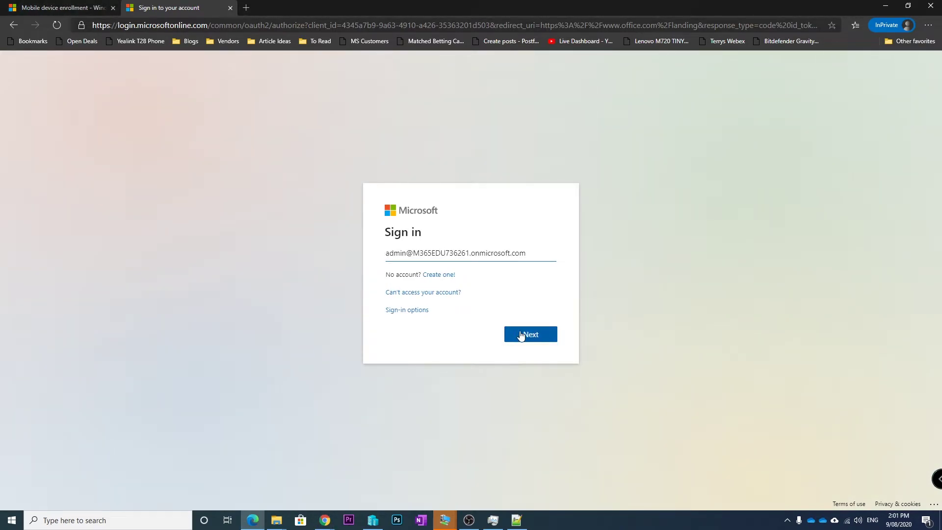
click(521, 335)
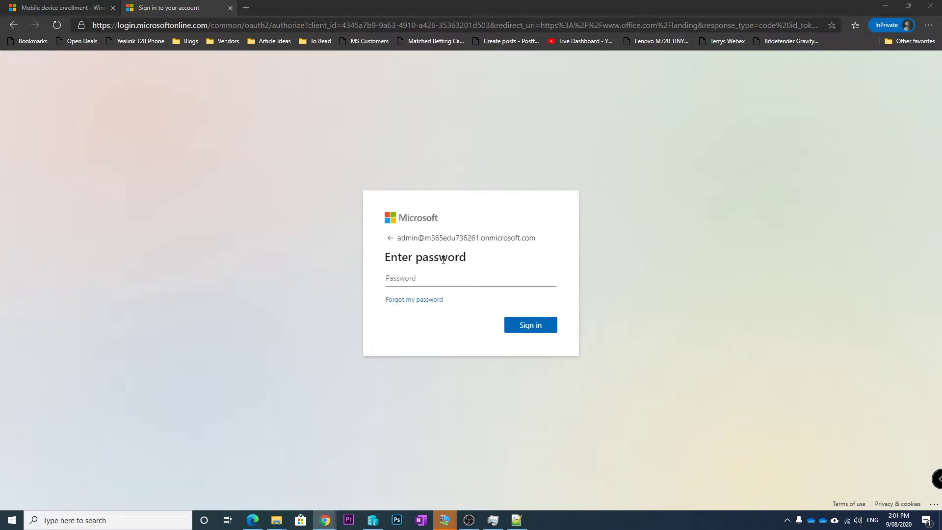
key(ctrl+v)
click(523, 327)
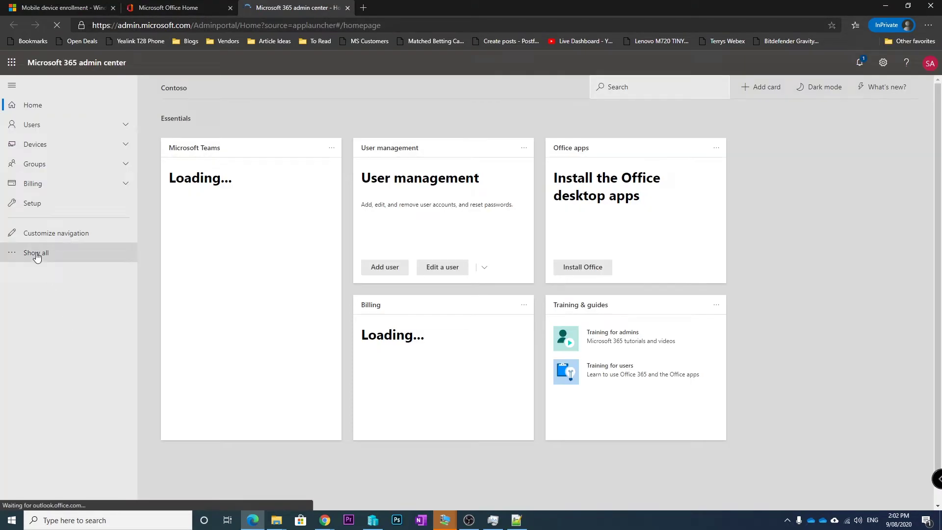
Step: Go to Endpoint Manager admin center, then Devices > Enrollment restrictions
click(36, 254)
scroll(84, 345, down, 1)
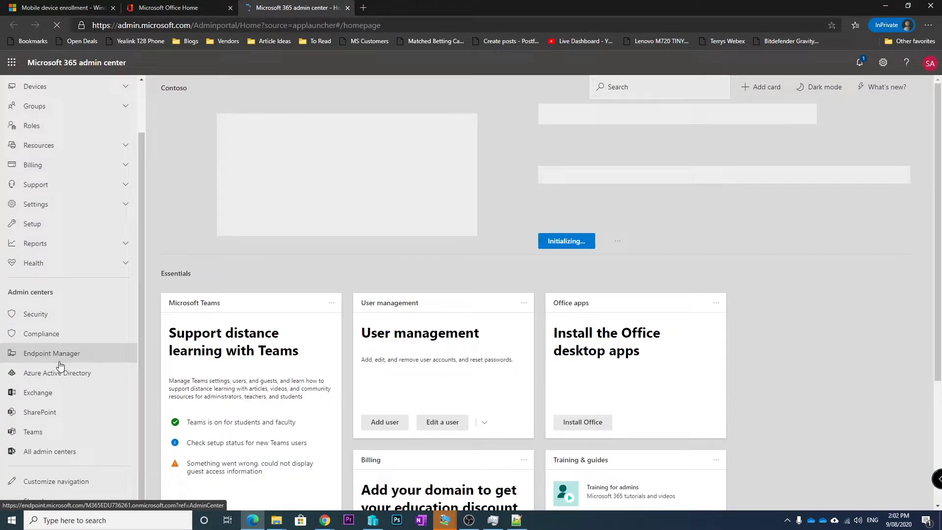
click(74, 452)
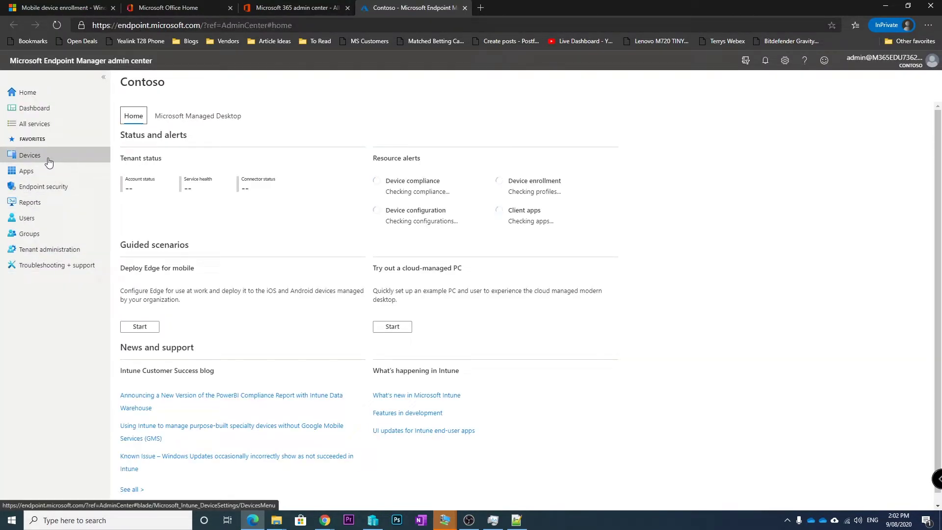
click(32, 159)
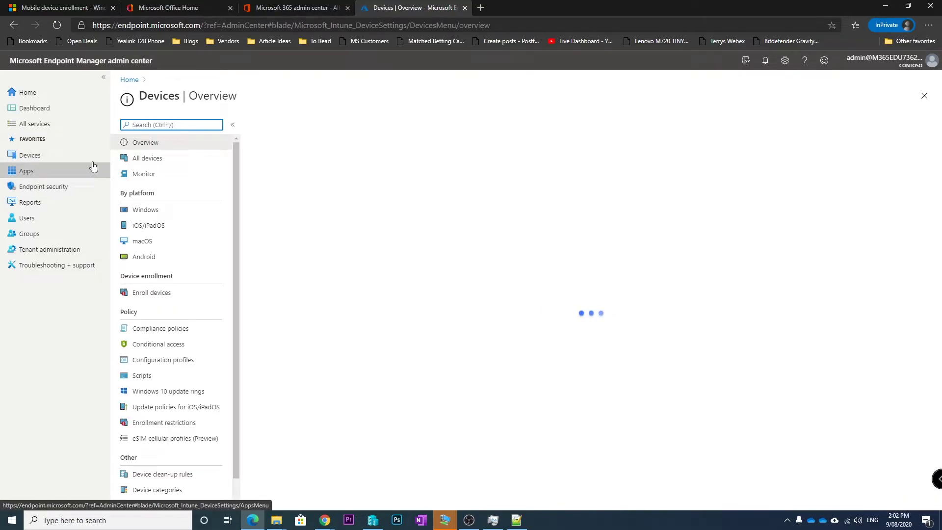
scroll(177, 344, down, 1)
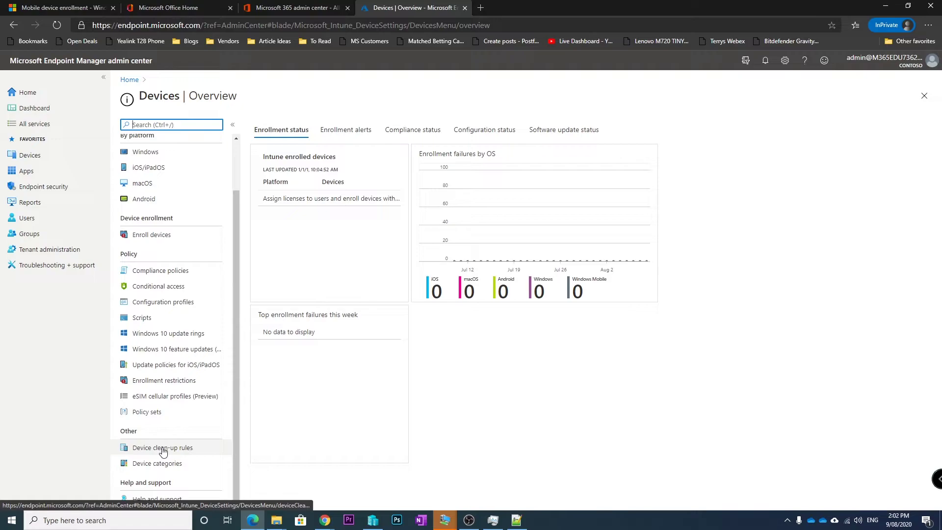
click(170, 383)
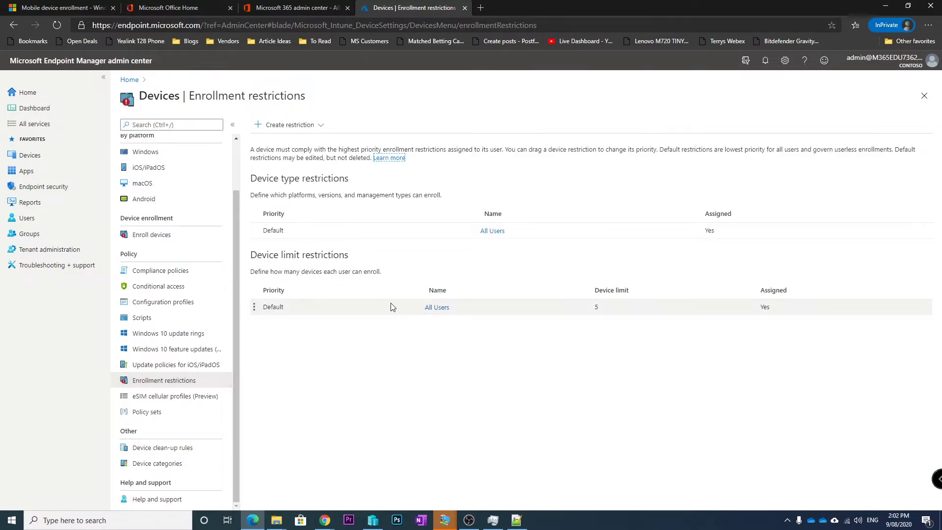
Step: Inspect the All Users default device limit restriction's properties, then return to the restrictions list
click(440, 308)
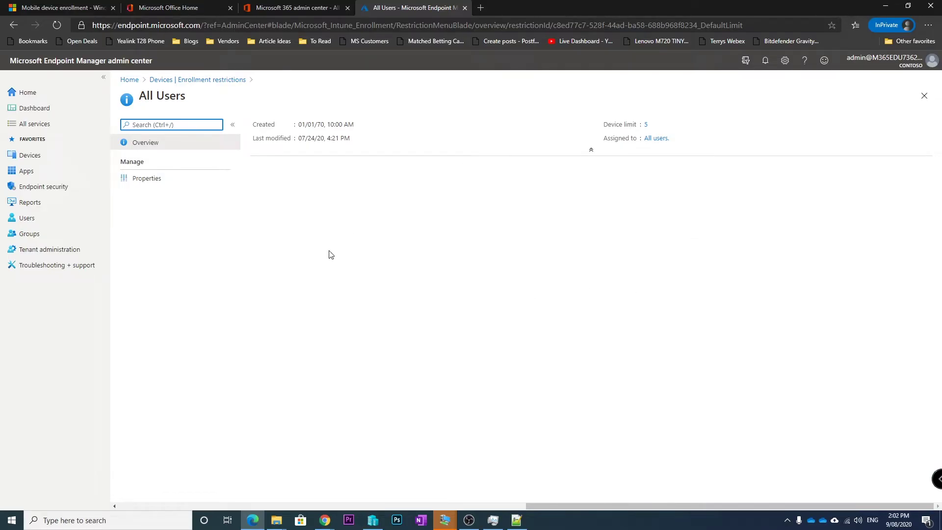
click(169, 181)
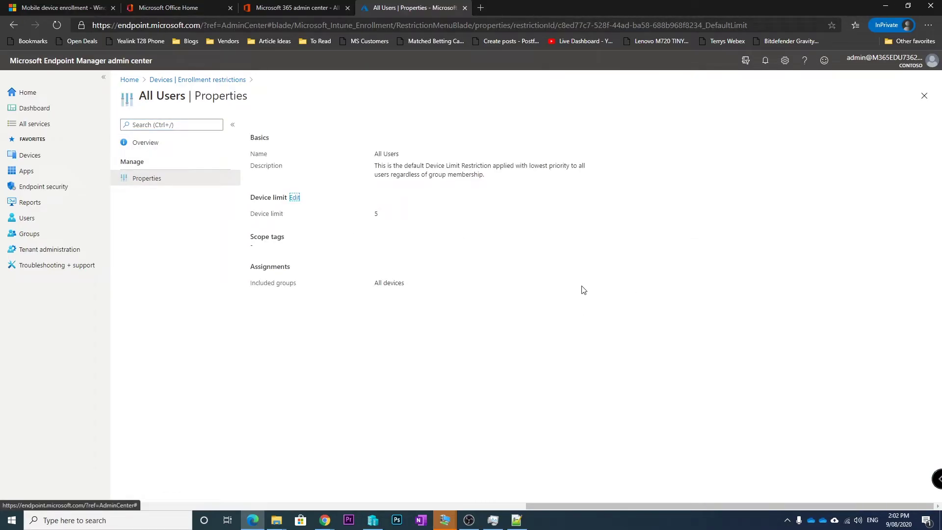
click(163, 147)
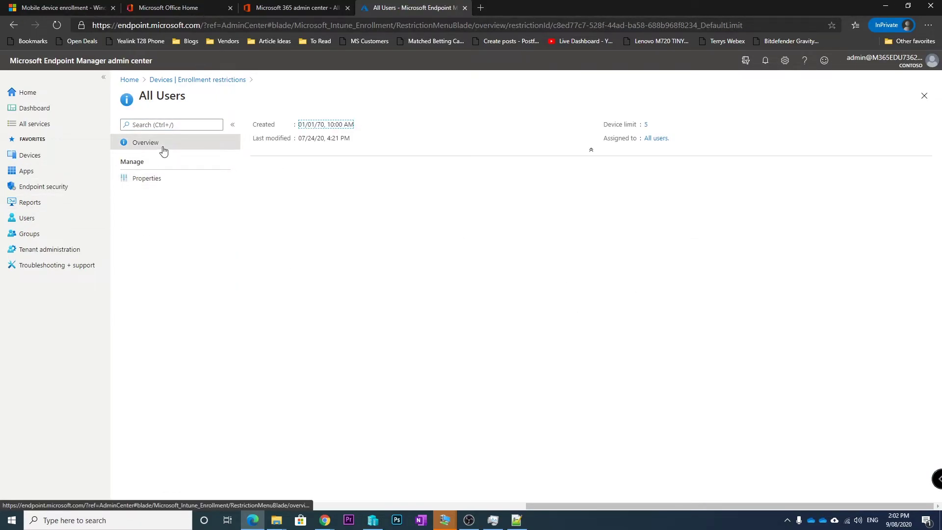
click(206, 79)
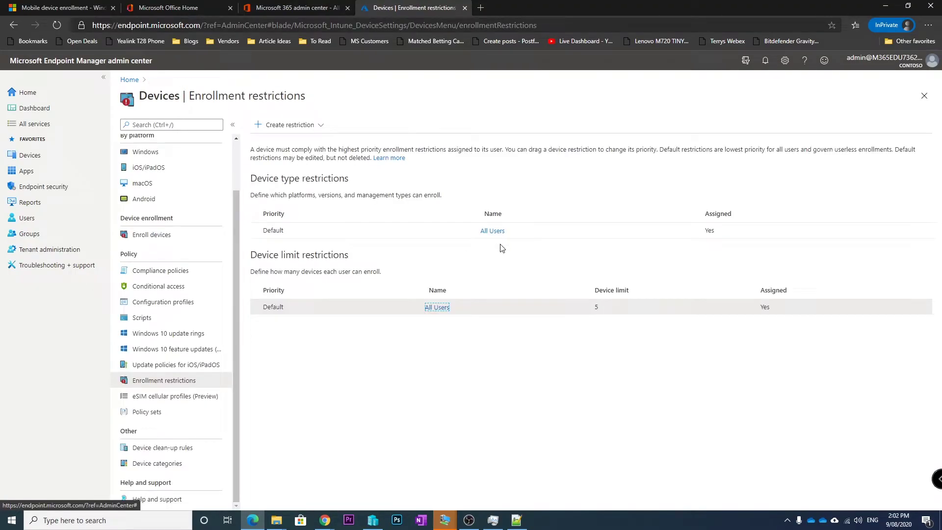
Step: Open the default device type restriction's properties, noting personally owned macOS and Windows (MDM) are blocked
click(492, 231)
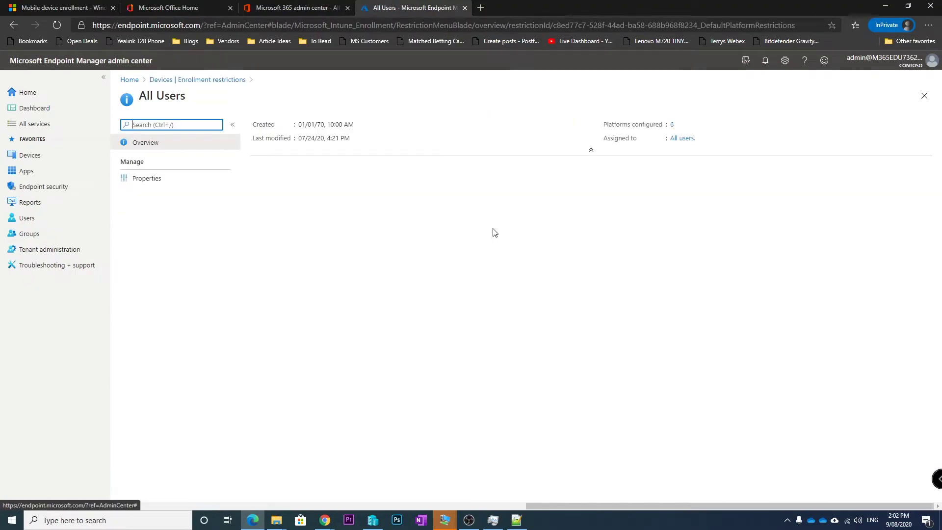
click(176, 179)
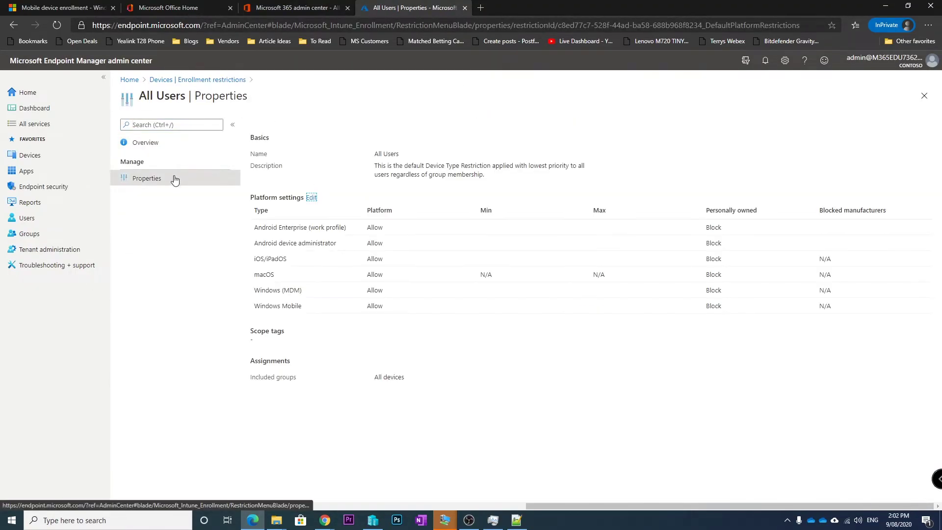
double_click(720, 272)
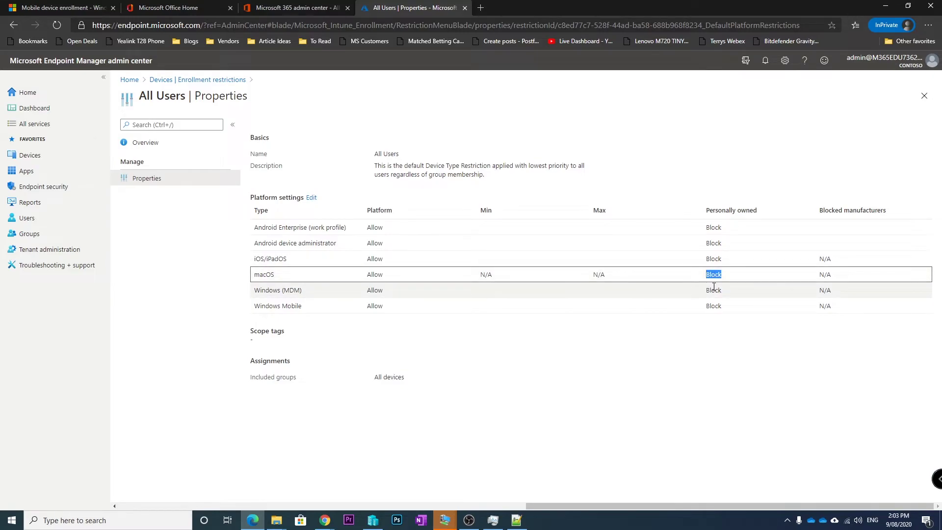
click(709, 290)
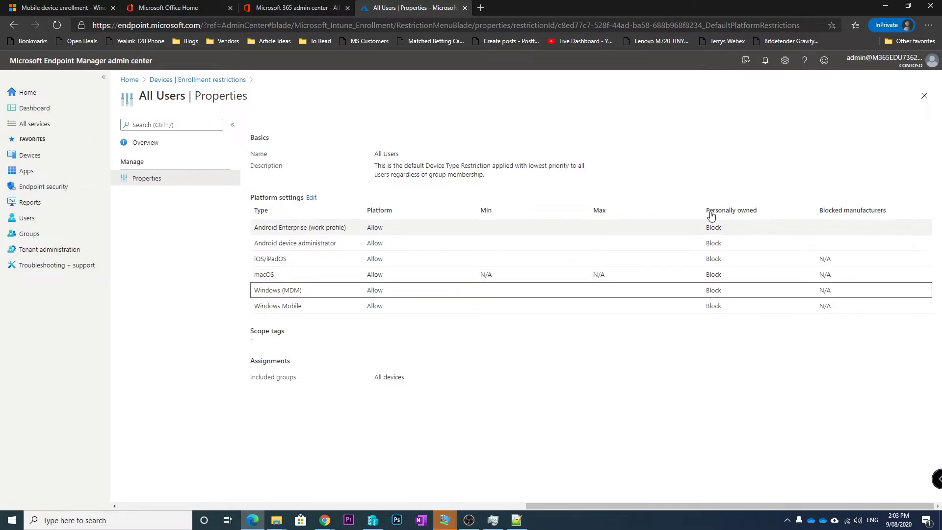
Step: Allow personally owned Windows (MDM), macOS, iOS/iPadOS, both Android types and Windows Mobile, then save
click(312, 197)
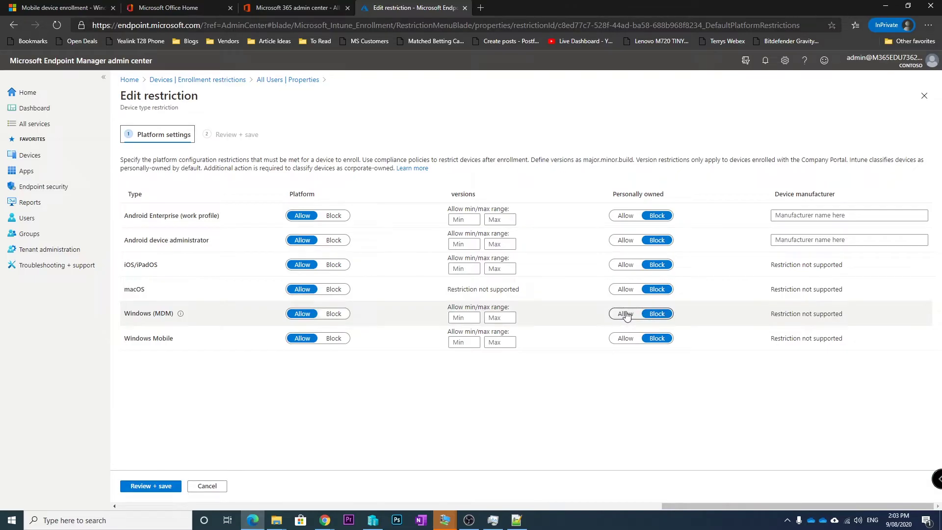
click(626, 314)
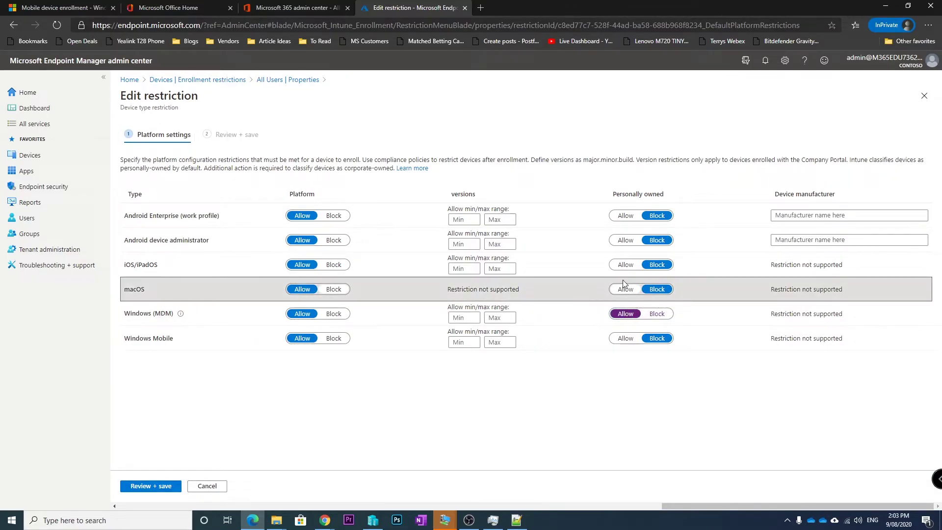
click(625, 289)
click(625, 265)
click(621, 240)
click(623, 216)
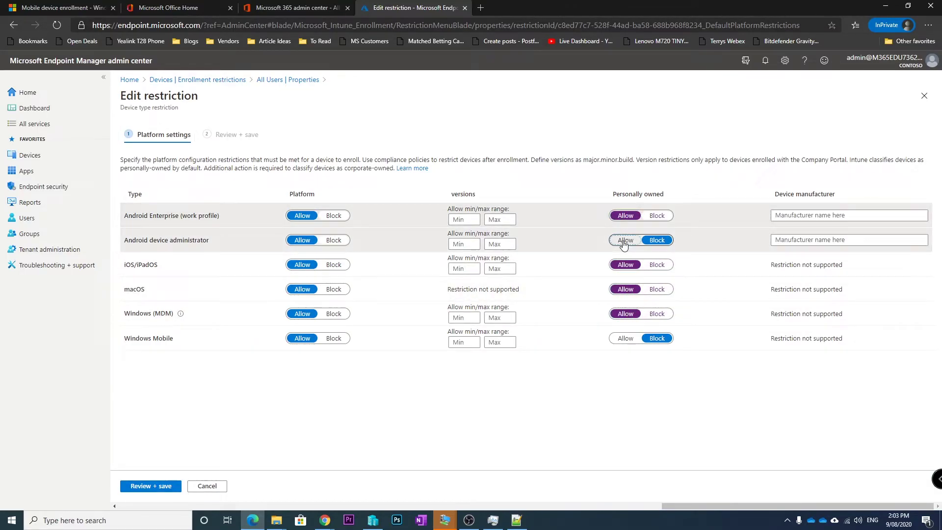
click(626, 338)
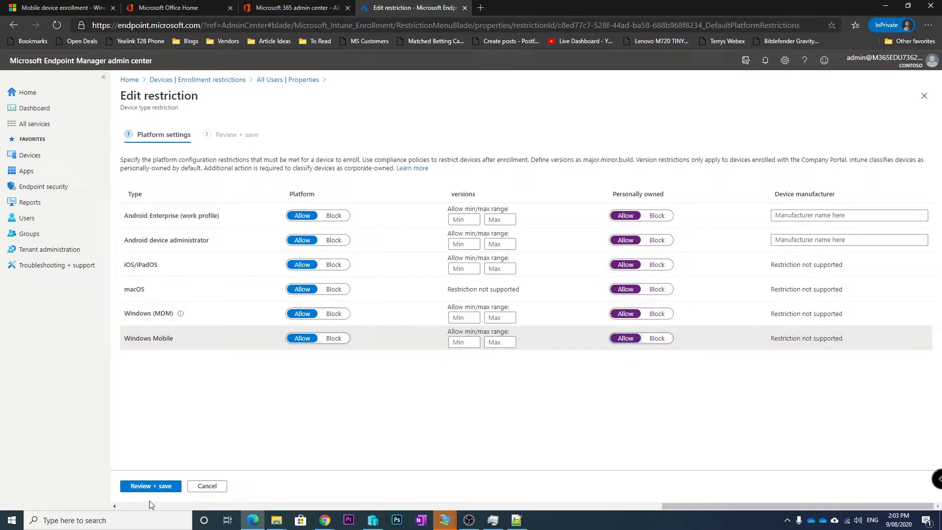
click(151, 487)
click(141, 486)
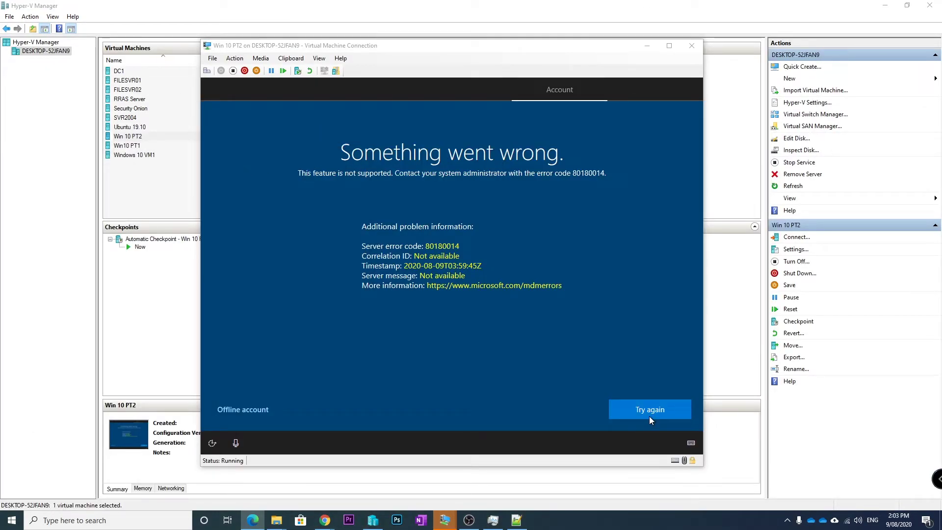
Step: Retry the VM's work-account sign-in, entering the admin e-mail and password via Type clipboard text
click(646, 407)
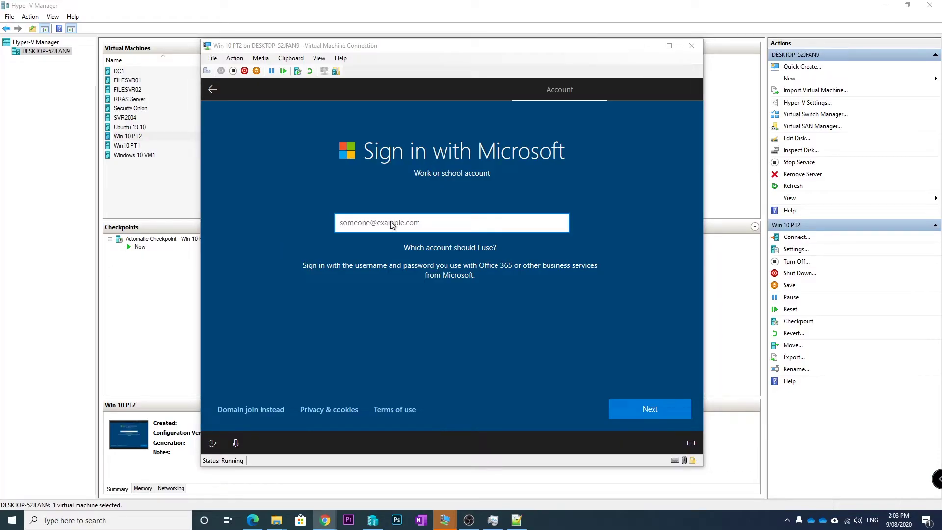
click(406, 219)
click(291, 58)
click(297, 71)
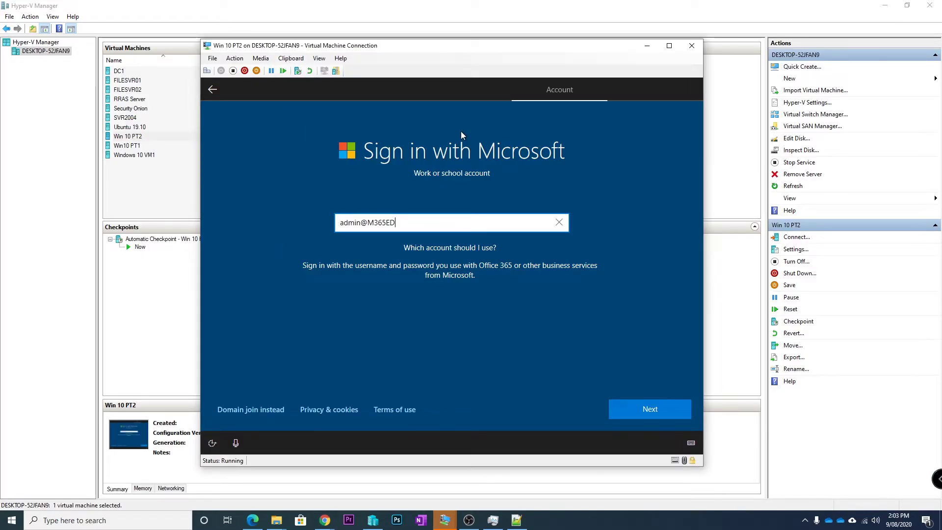
click(643, 408)
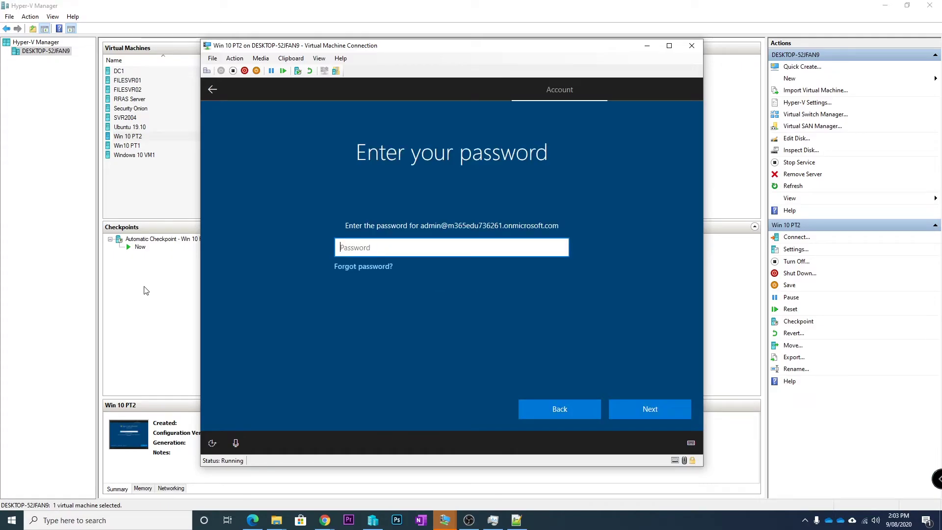
click(298, 71)
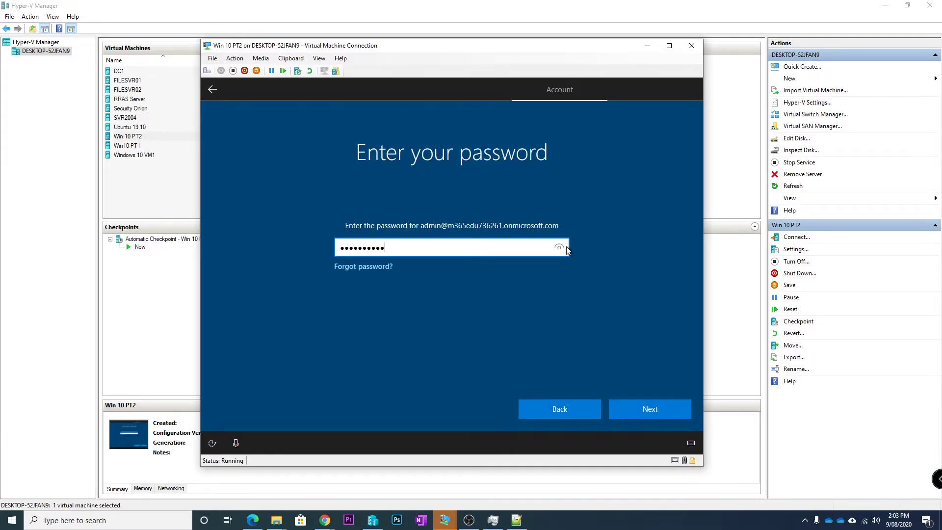
click(641, 408)
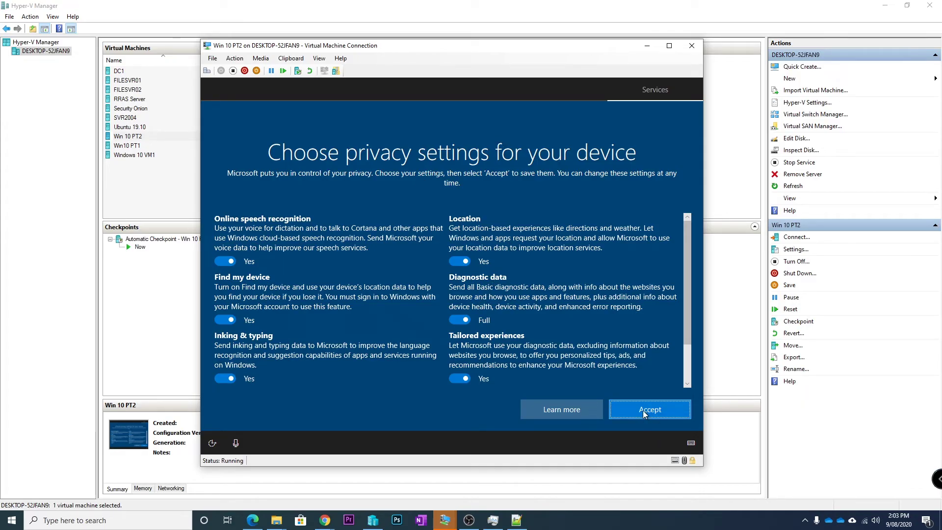
Step: Accept the default privacy settings, answer Yes to activity history, and release focus from the VM
click(643, 412)
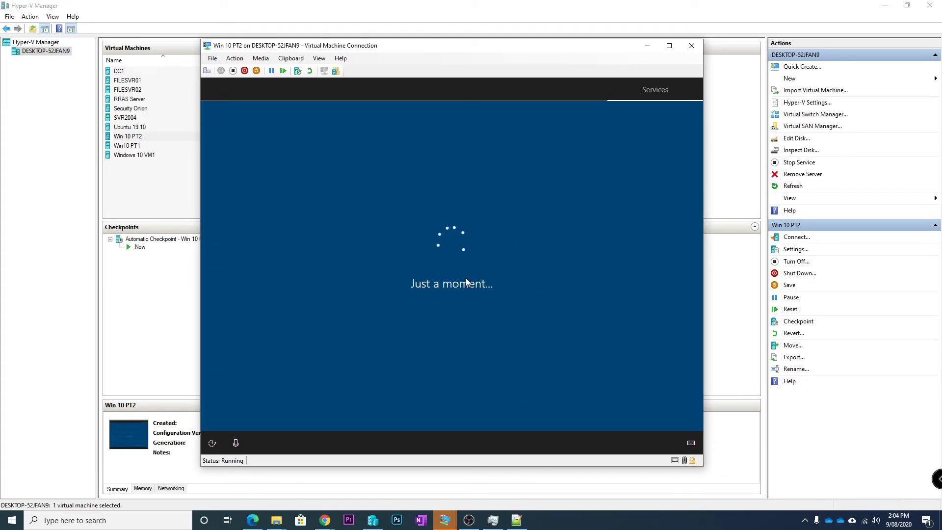
click(658, 413)
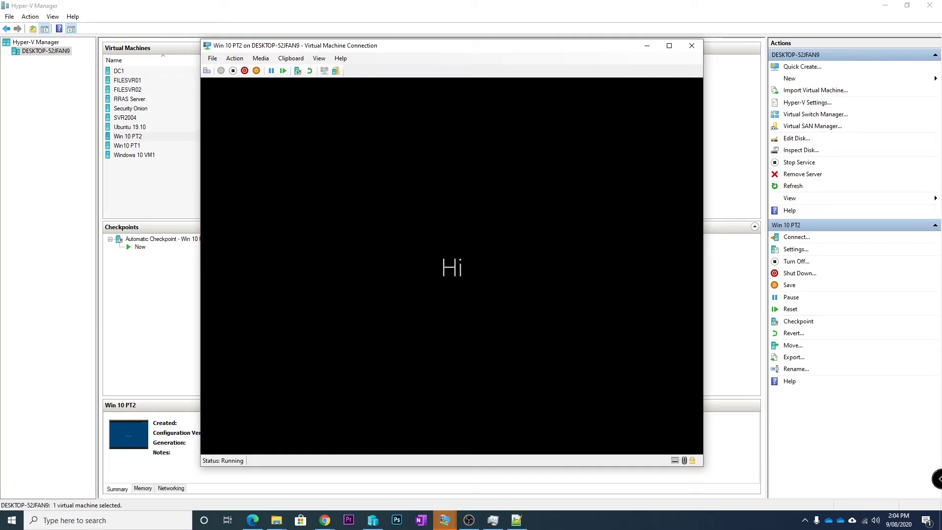
key(alt+Tab)
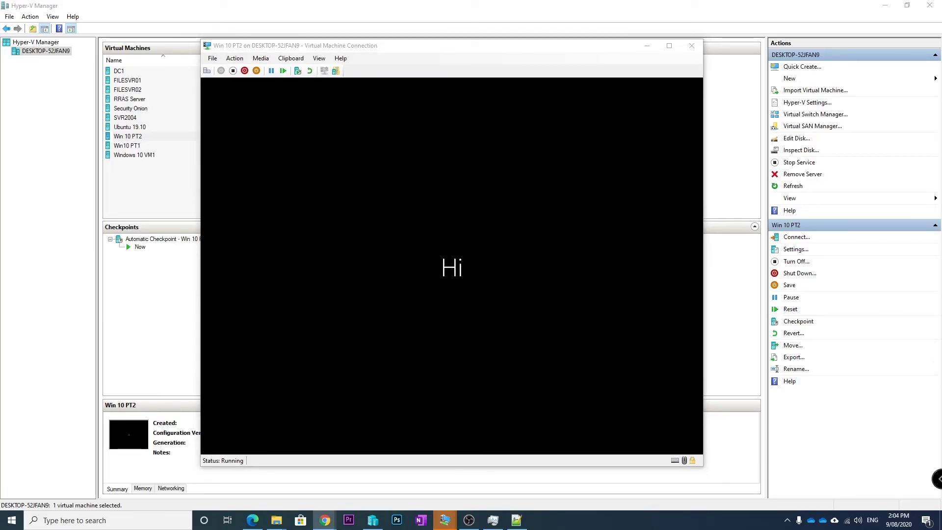